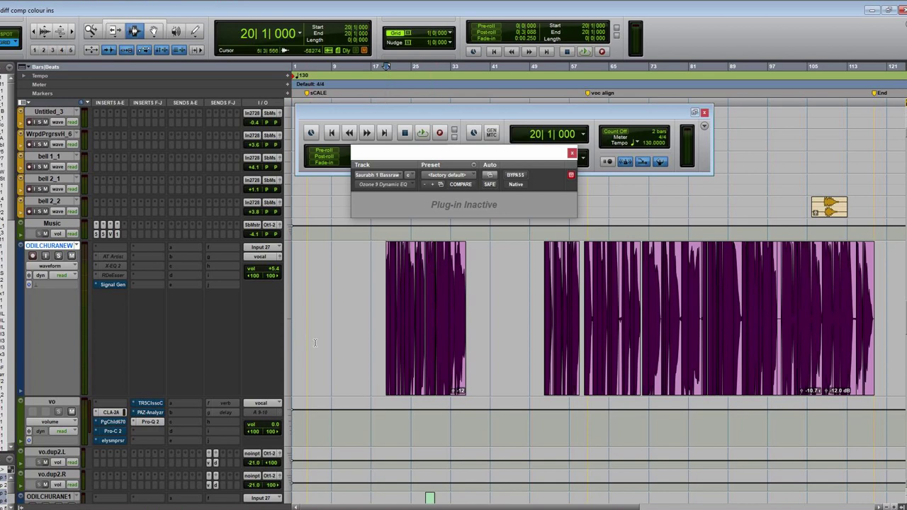
# Close the floating transport window and the inactive plug-in window, and bring the kick and bass tracks into view
pyautogui.scroll(-1, 335, 331)
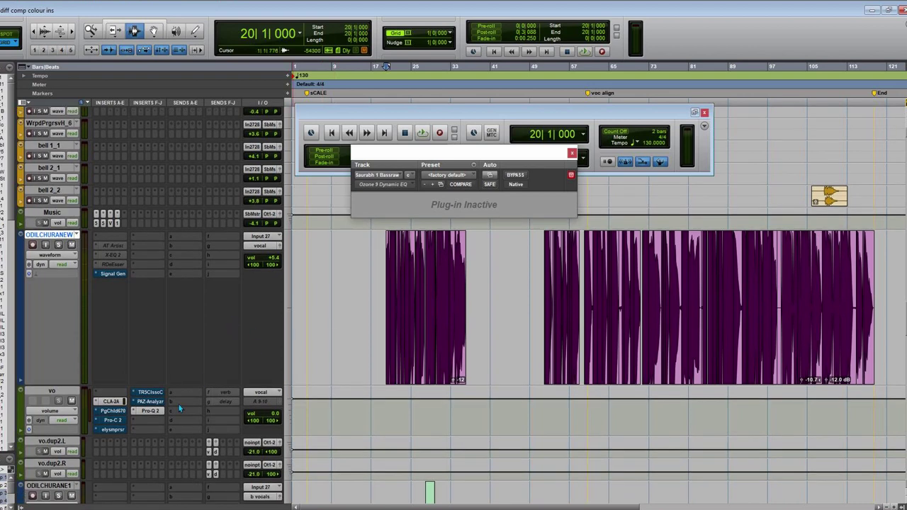
pyautogui.scroll(8, 244, 345)
pyautogui.scroll(15, 244, 345)
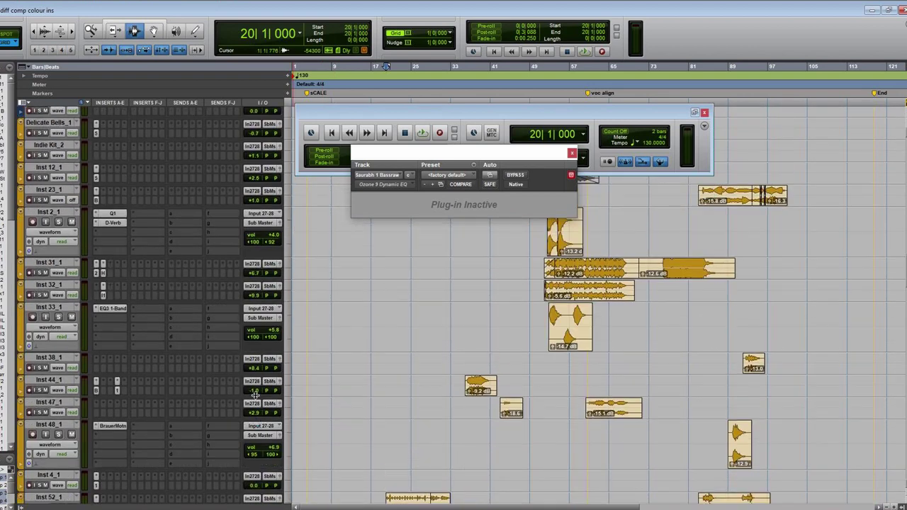
pyautogui.scroll(10, 291, 386)
pyautogui.click(566, 148)
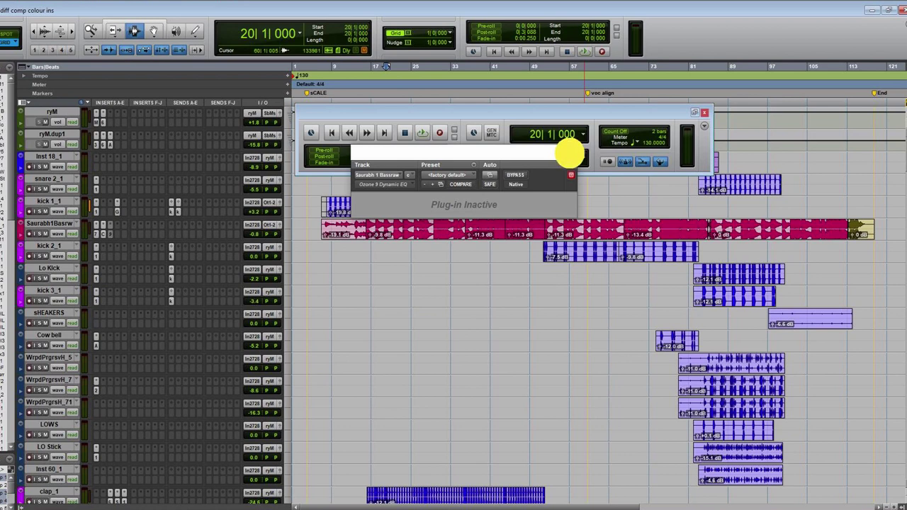
pyautogui.click(704, 112)
pyautogui.click(572, 152)
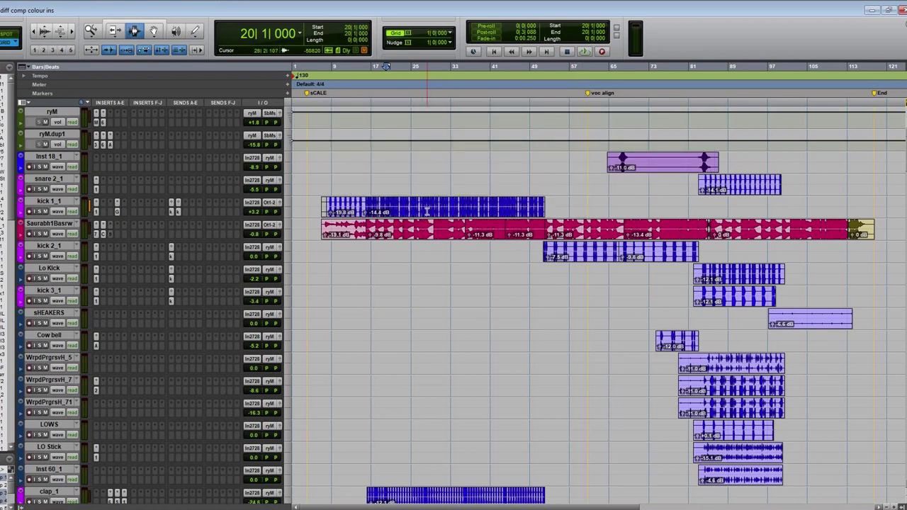
pyautogui.click(405, 206)
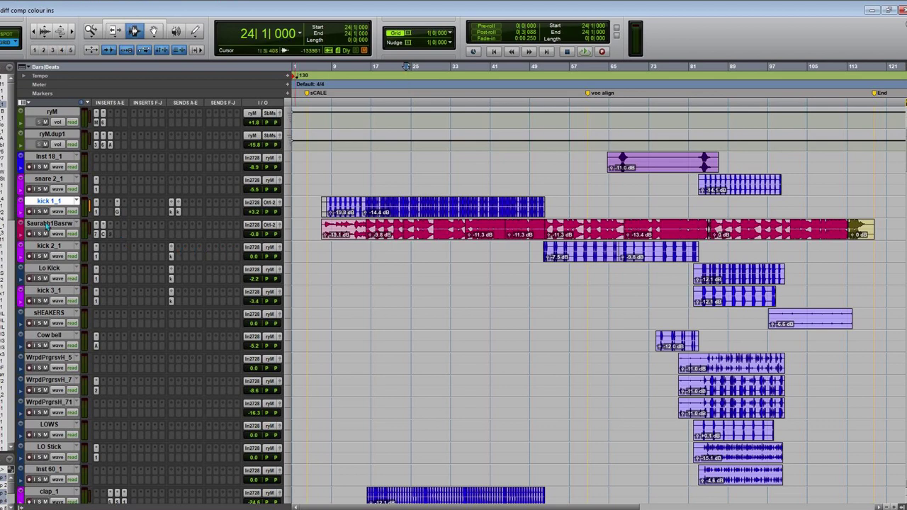
pyautogui.click(111, 227)
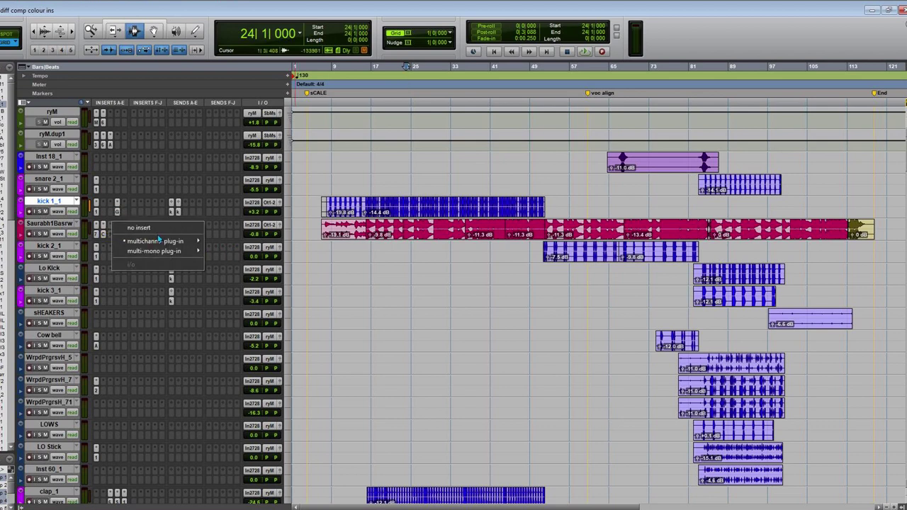
pyautogui.moveTo(178, 245)
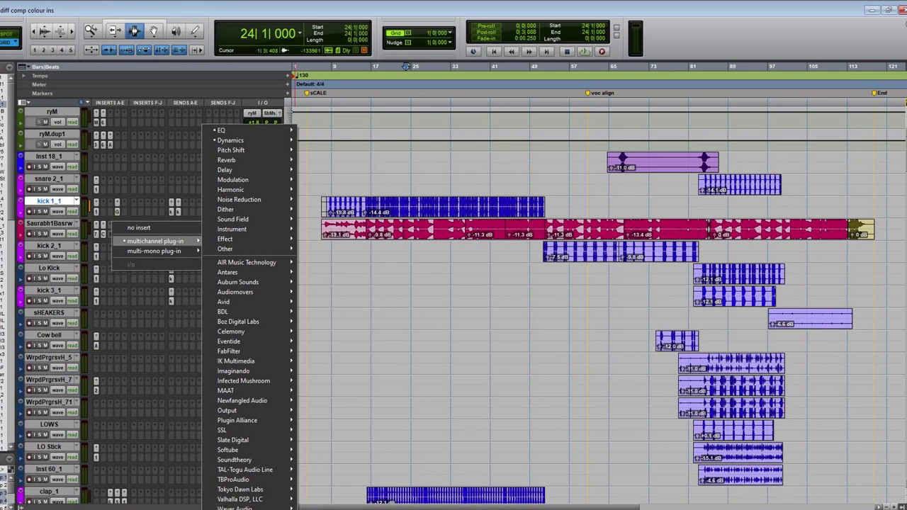
pyautogui.moveTo(241, 507)
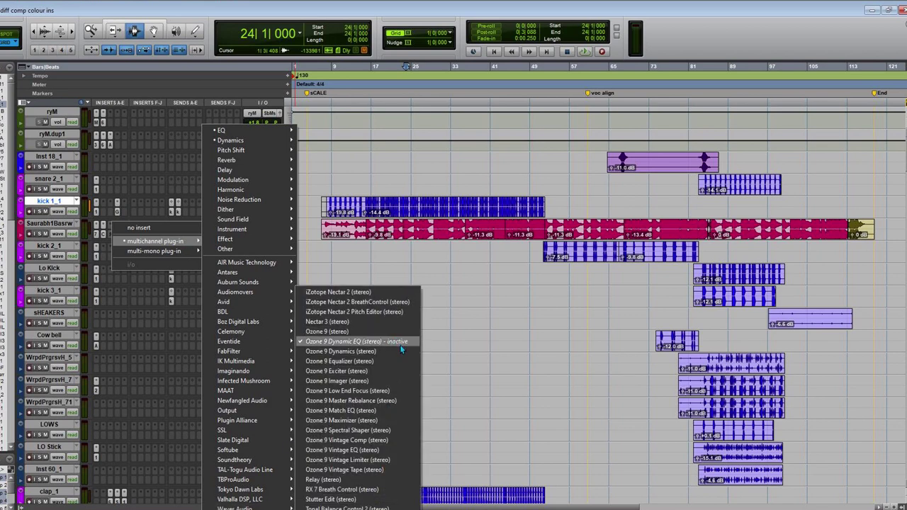
pyautogui.click(462, 327)
# Replace the inactive insert on the bass track below kick 1_1 with the multichannel Ozone 9 Dynamic EQ (stereo)
pyautogui.click(109, 228)
pyautogui.click(112, 225)
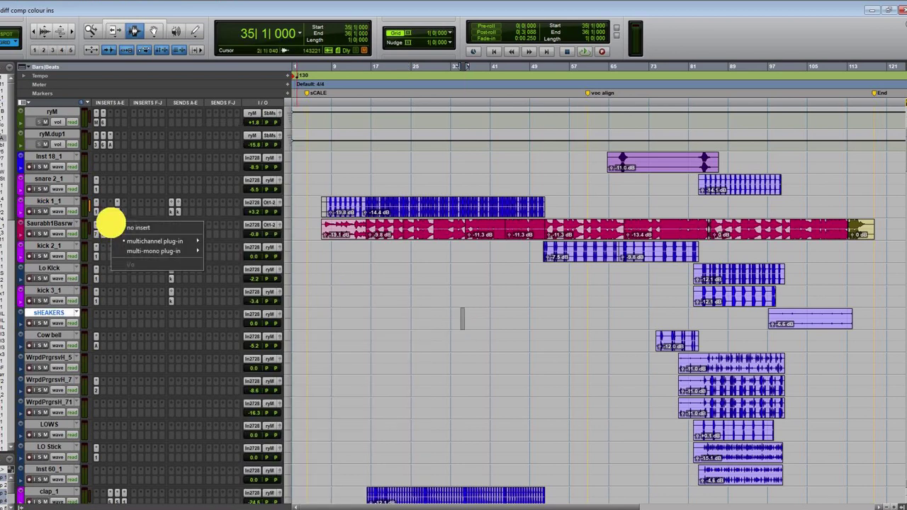
pyautogui.click(106, 225)
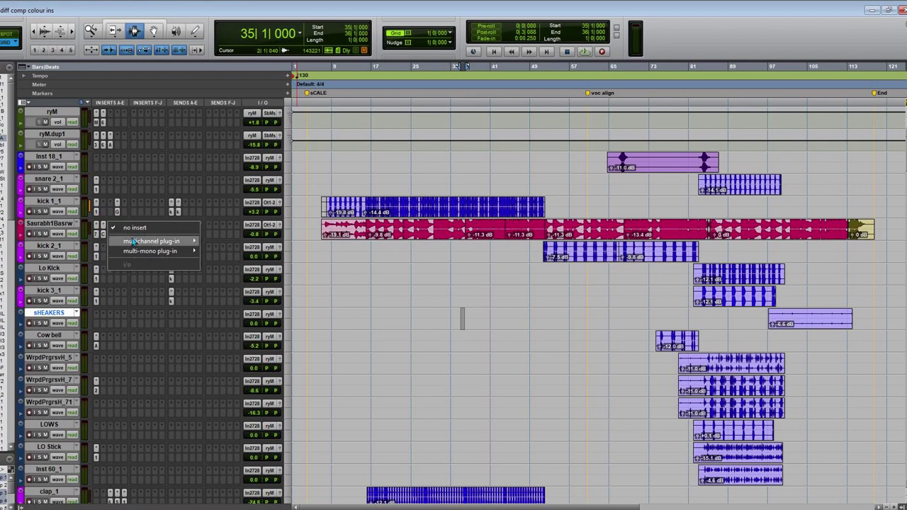
pyautogui.moveTo(132, 241)
pyautogui.moveTo(269, 431)
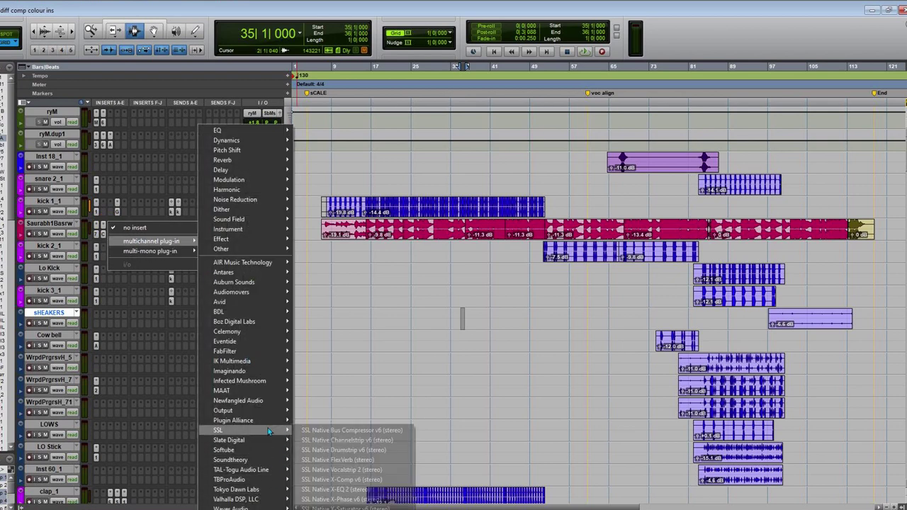
pyautogui.moveTo(248, 508)
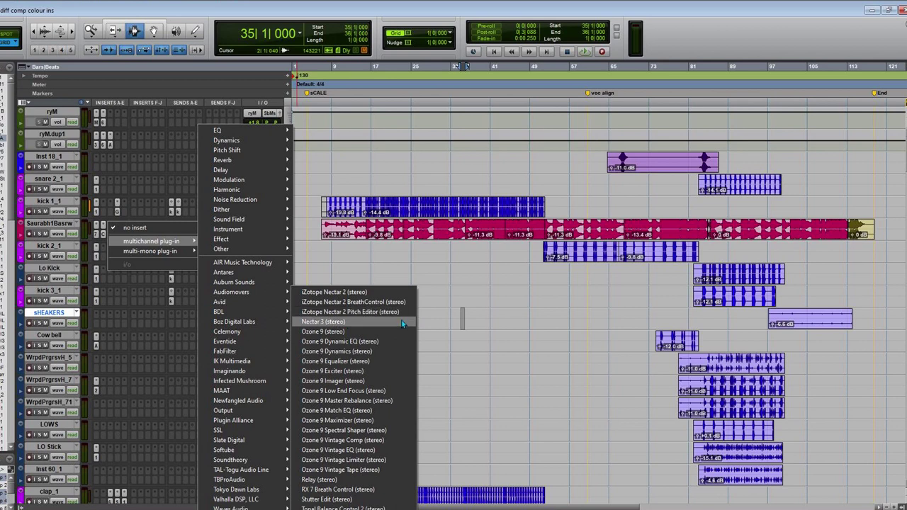
pyautogui.click(401, 340)
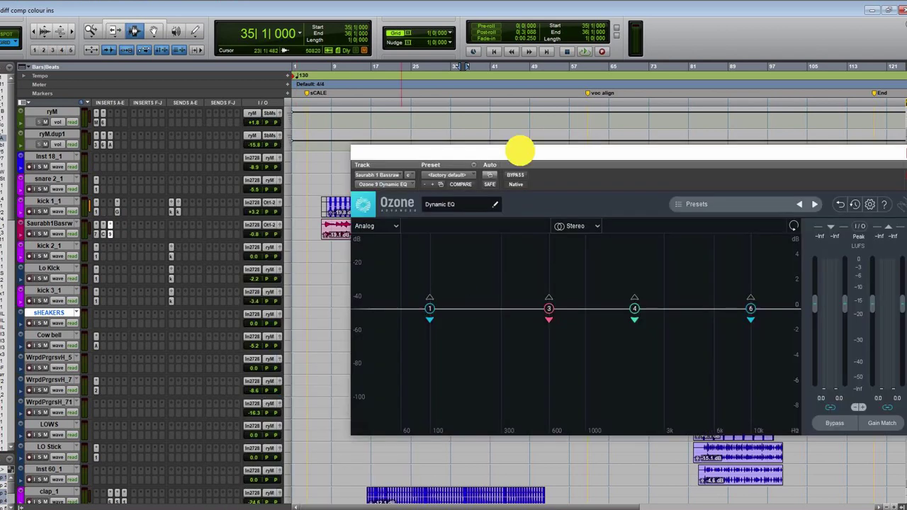
# Open the SPL HawkEye analyzer inserted on the Master 1 track and position its window so the full spectrum shows
pyautogui.moveTo(522, 148); pyautogui.dragTo(392, 87)
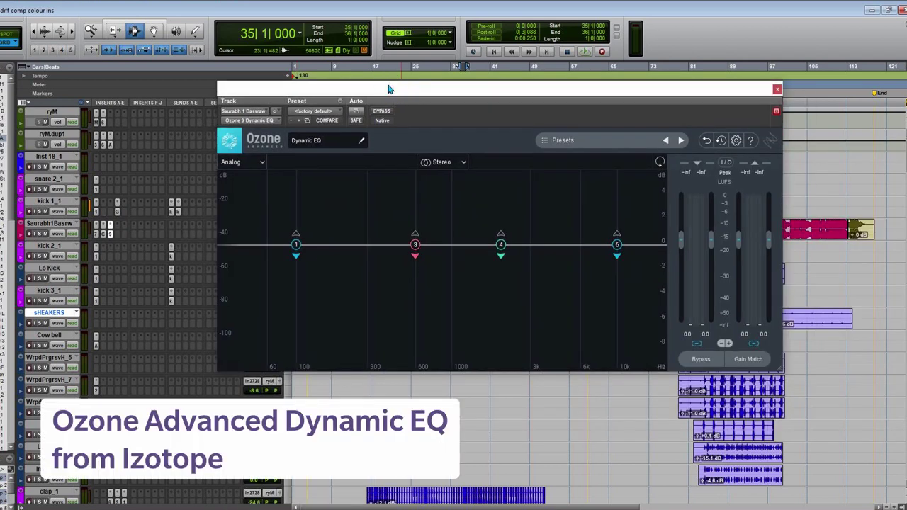
pyautogui.moveTo(481, 98); pyautogui.dragTo(486, 230)
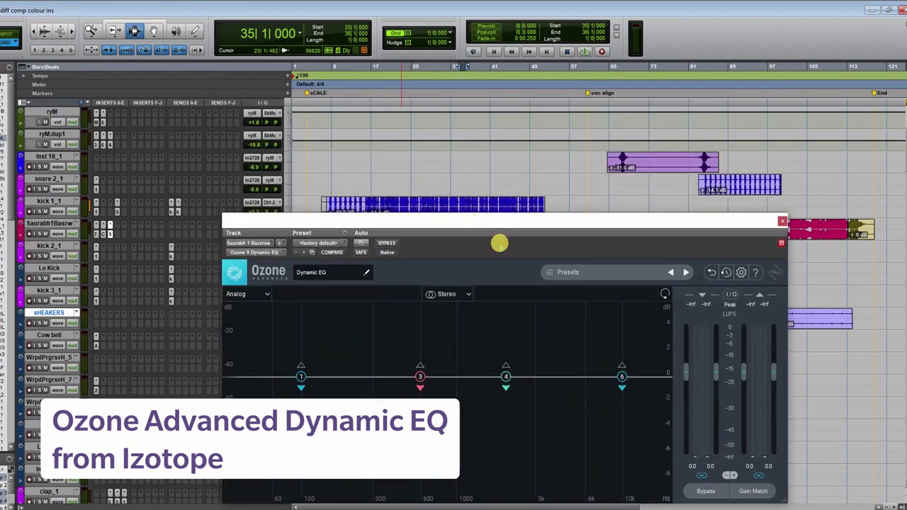
pyautogui.scroll(-15, 189, 479)
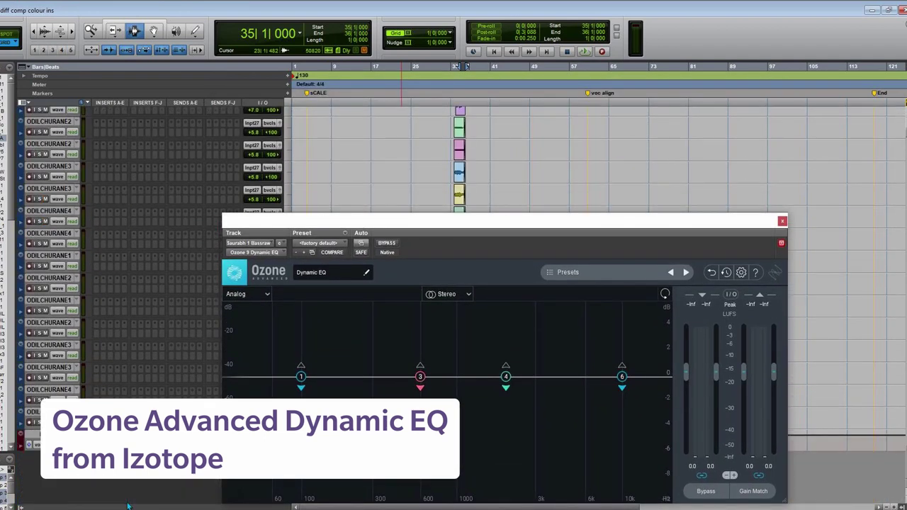
pyautogui.click(145, 445)
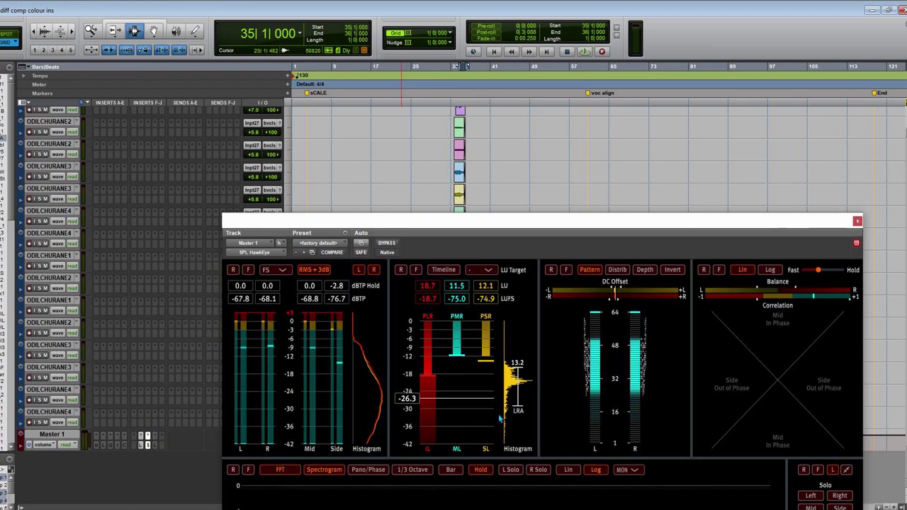
pyautogui.moveTo(855, 246); pyautogui.dragTo(742, 40)
pyautogui.moveTo(682, 3); pyautogui.dragTo(614, 39)
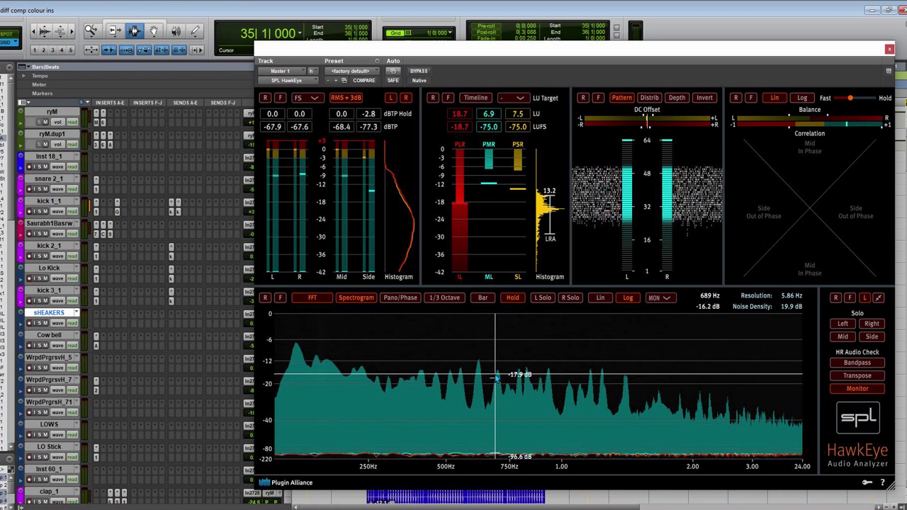
# Solo kick 1_1, play it from within its early section, and examine its low-frequency peak in the HawkEye spectrum
pyautogui.moveTo(564, 49); pyautogui.dragTo(561, 282)
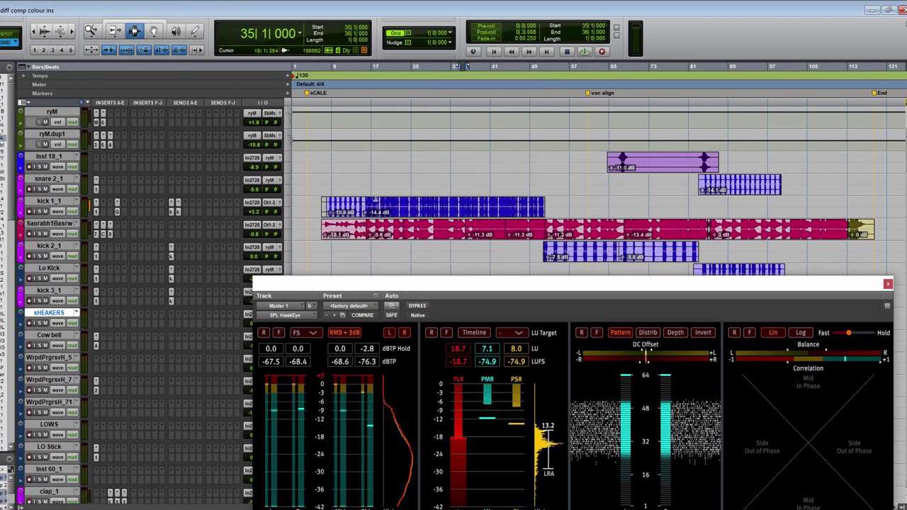
pyautogui.click(381, 207)
pyautogui.moveTo(428, 279); pyautogui.dragTo(361, 18)
pyautogui.click(40, 210)
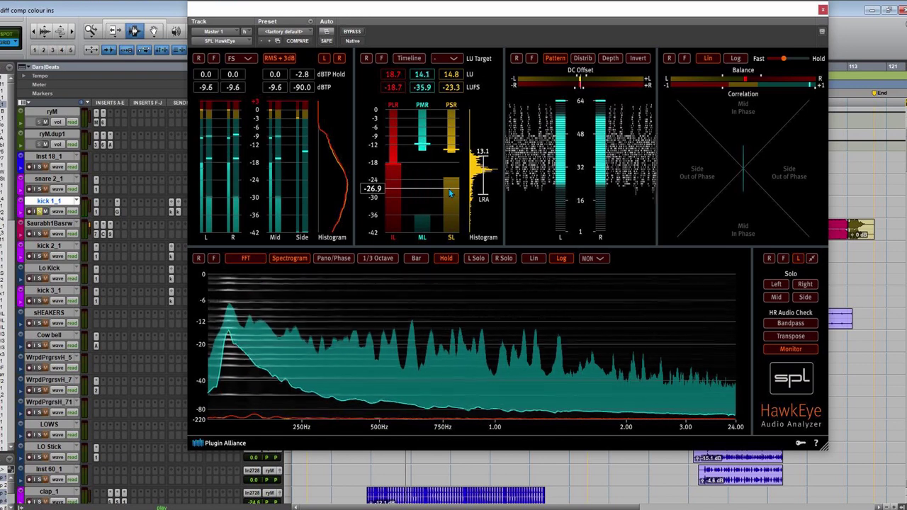
pyautogui.moveTo(226, 317)
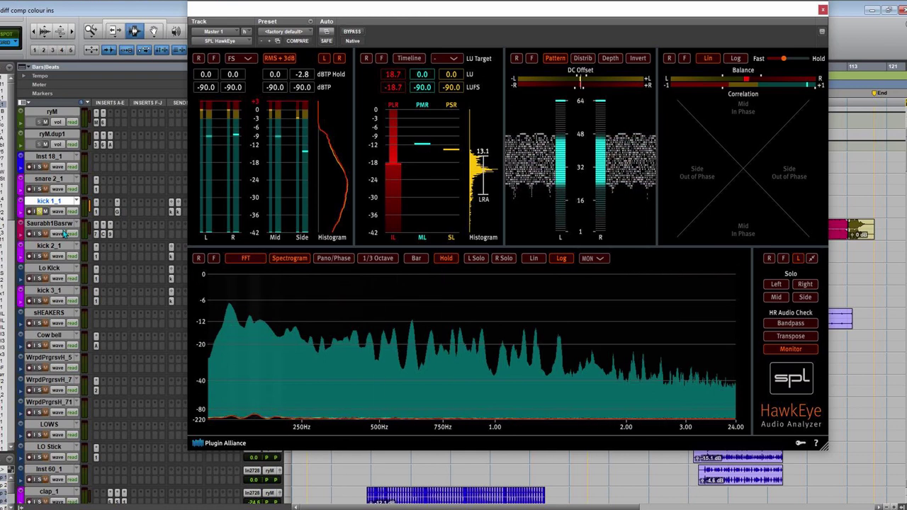
# Solo the bass track instead of kick 1_1 and play it through the HawkEye analyzer
pyautogui.click(40, 233)
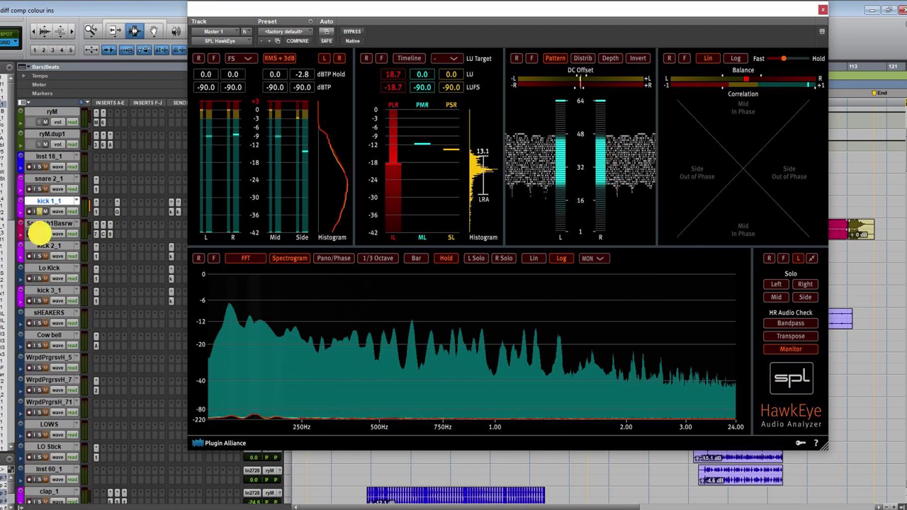
pyautogui.click(40, 206)
pyautogui.click(41, 209)
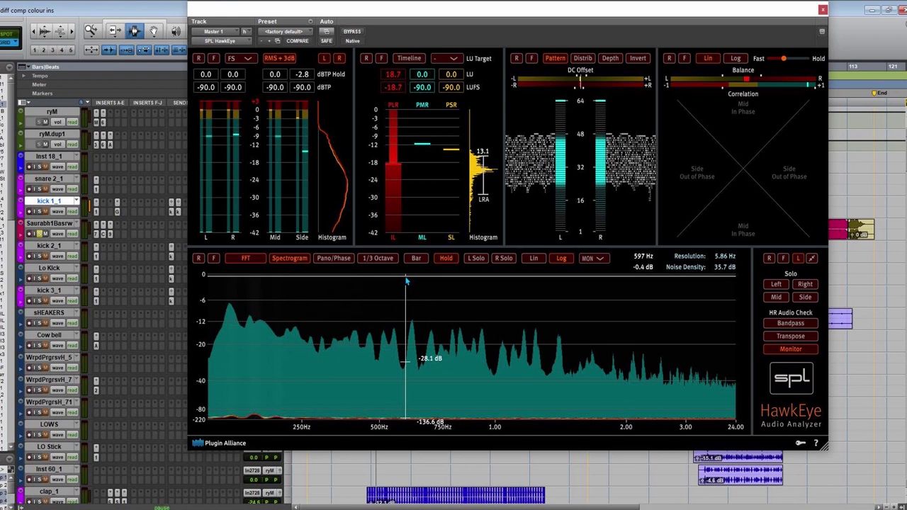
pyautogui.press('space')
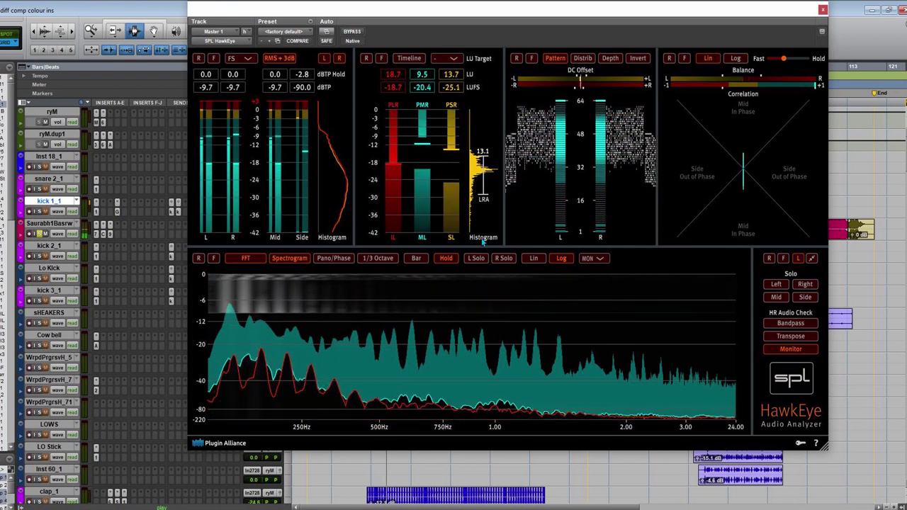
# Open the bass track's Ozone Dynamic EQ beside the analyzer and set band 3 to a cut of about -3.6 dB at 56 Hz
pyautogui.click(111, 236)
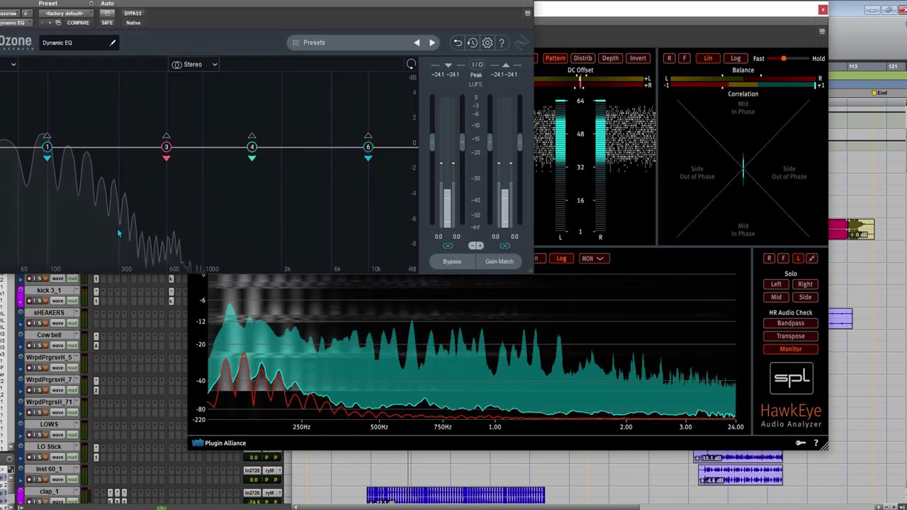
pyautogui.moveTo(347, 1); pyautogui.dragTo(718, 20)
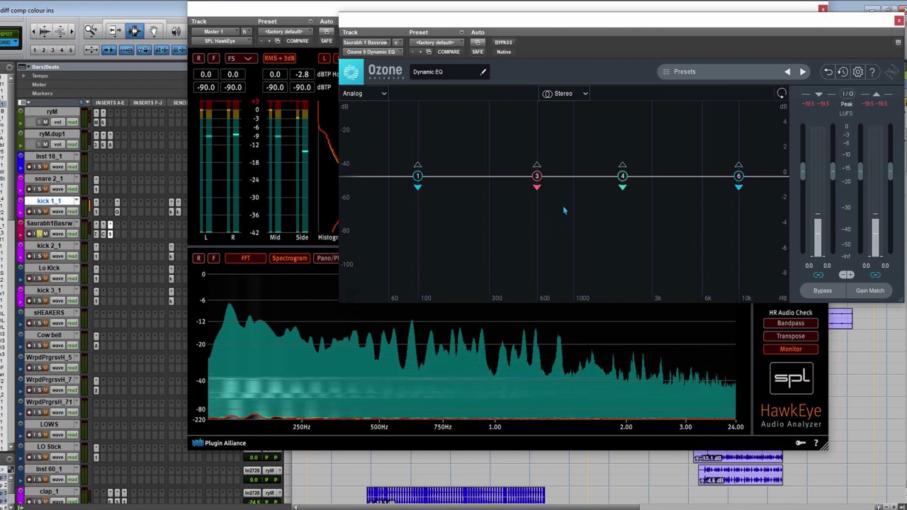
pyautogui.moveTo(536, 177); pyautogui.dragTo(409, 219)
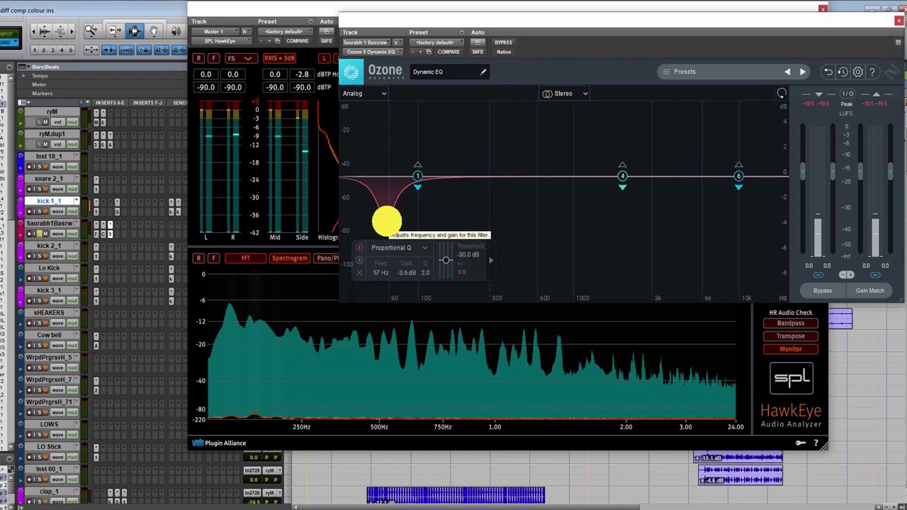
pyautogui.click(384, 221)
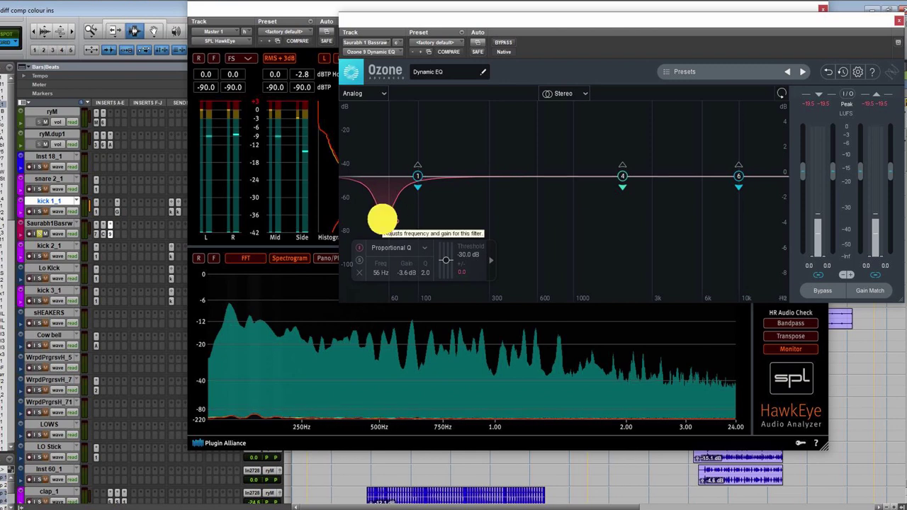
pyautogui.click(383, 220)
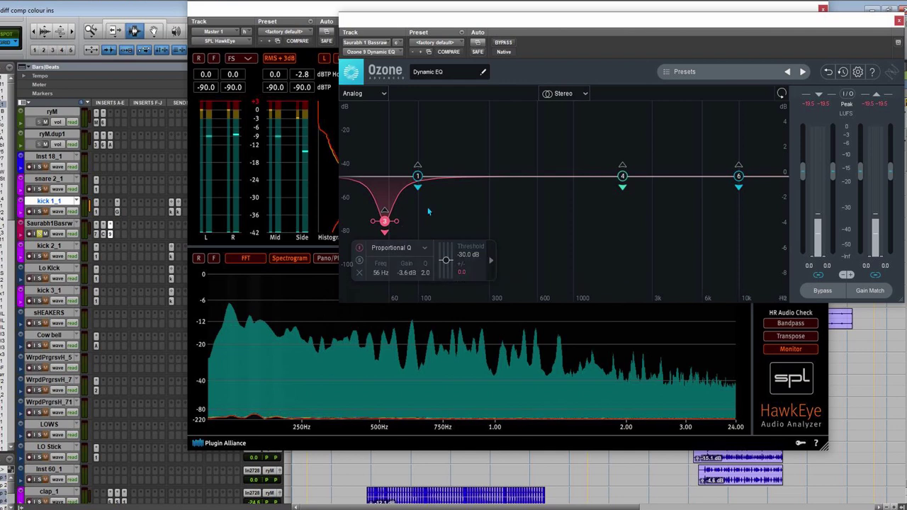
# Lower band 3's threshold to -125.0 dB while auditioning the bass, and refine the cut to about -4.1 dB at 58 Hz
pyautogui.moveTo(446, 260); pyautogui.dragTo(450, 263)
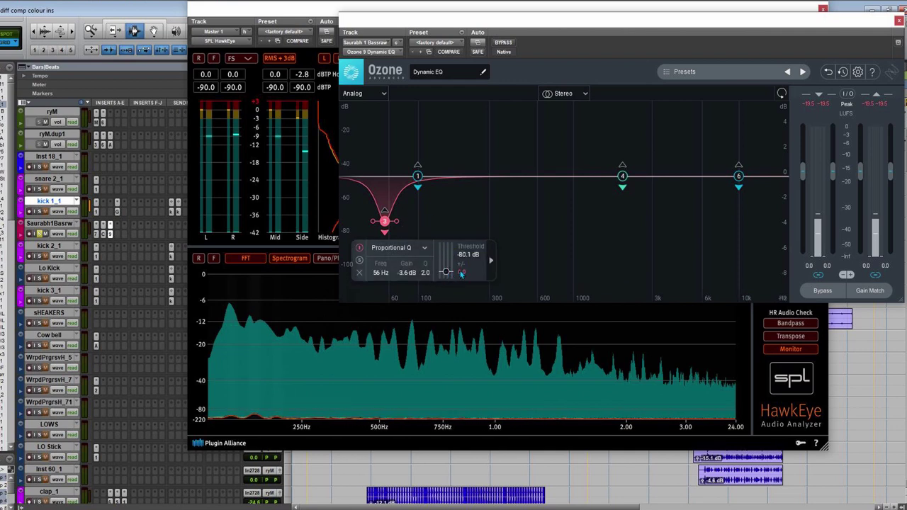
pyautogui.moveTo(444, 273)
pyautogui.mouseDown()
pyautogui.moveTo(443, 243)
pyautogui.moveTo(451, 270)
pyautogui.mouseUp()
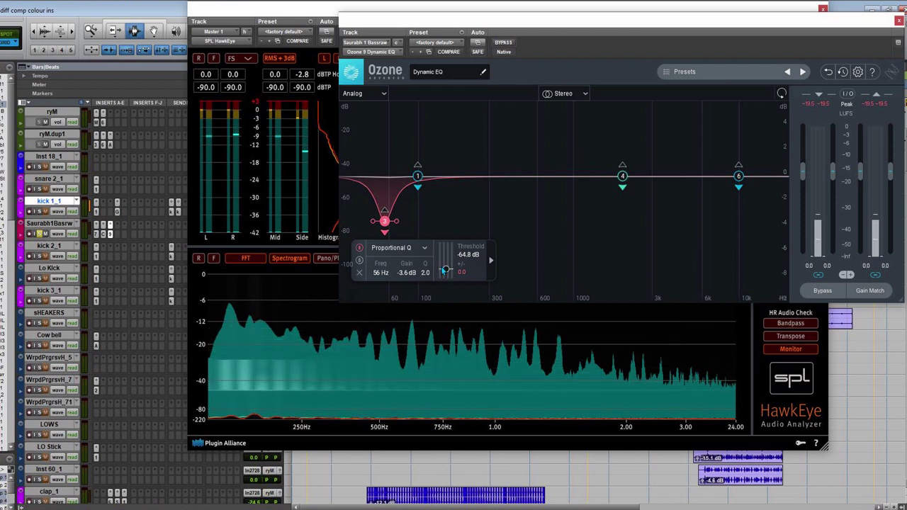
pyautogui.press('space')
pyautogui.moveTo(442, 271); pyautogui.dragTo(461, 272)
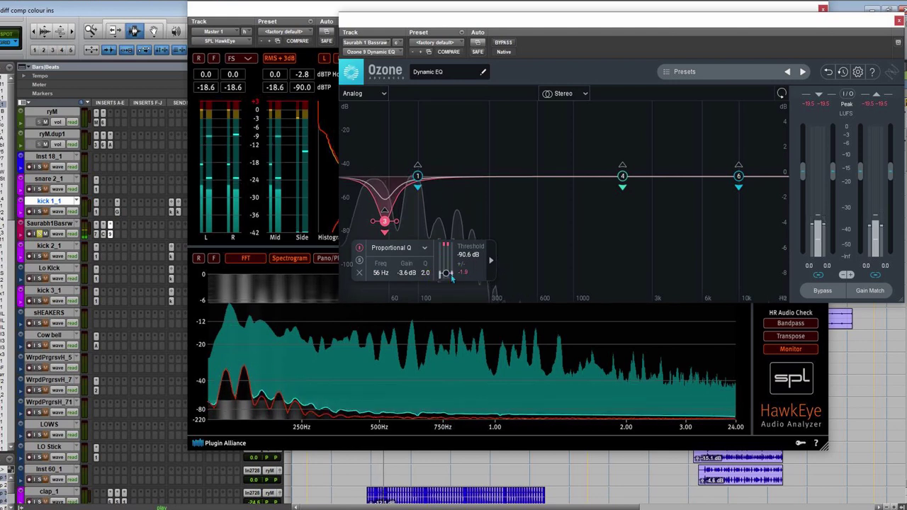
pyautogui.moveTo(442, 276); pyautogui.dragTo(445, 279)
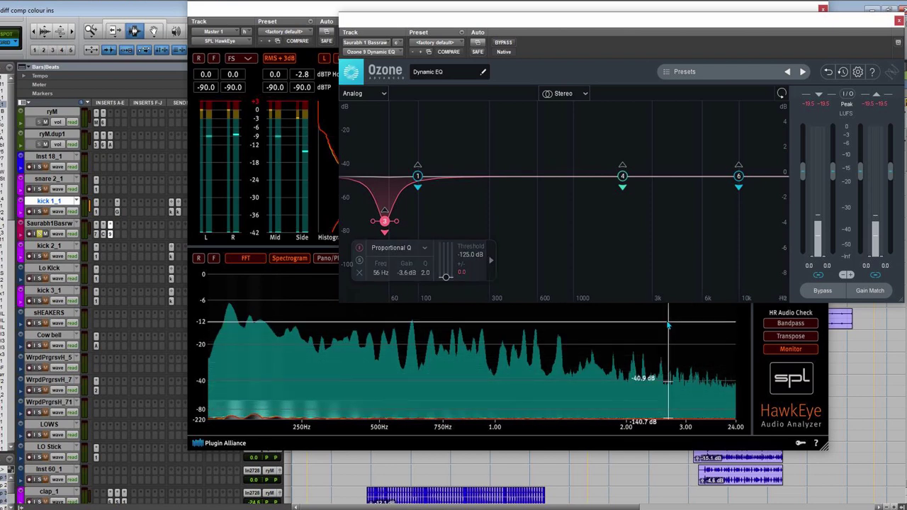
pyautogui.press('space')
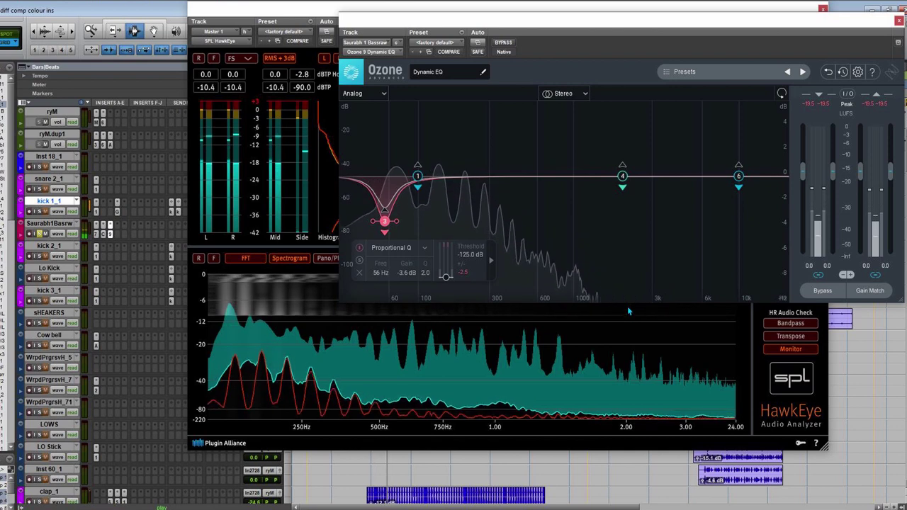
pyautogui.click(385, 224)
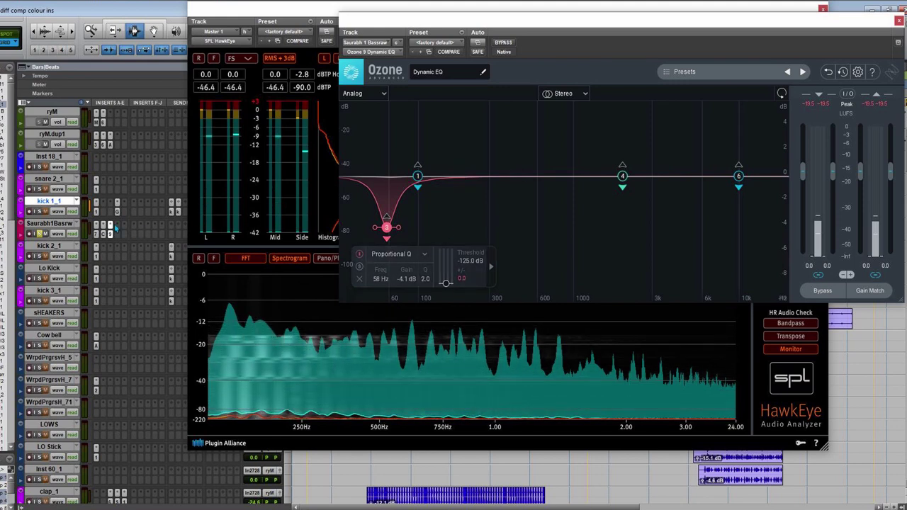
# Solo kick 1_1 together with the bass and set the Dynamic EQ's output gain to -0.5 dB on both channels
pyautogui.click(41, 211)
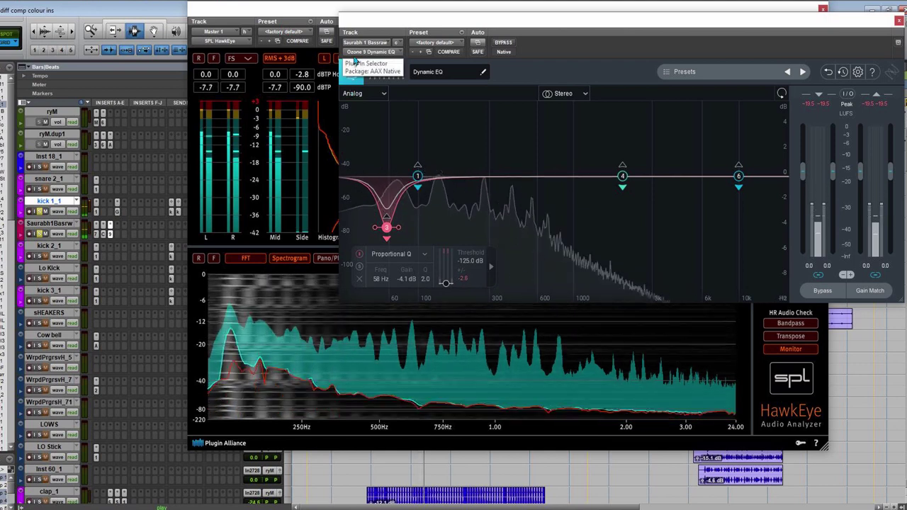
pyautogui.click(860, 176)
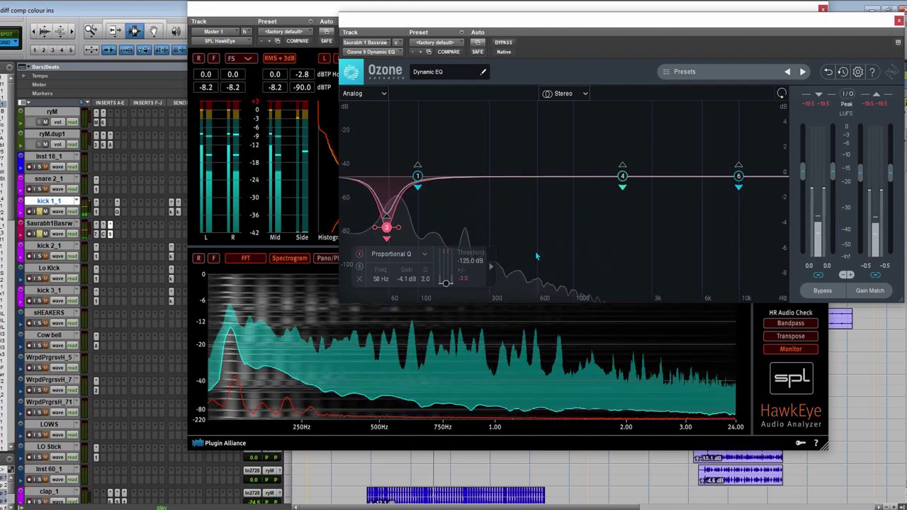
pyautogui.press('space')
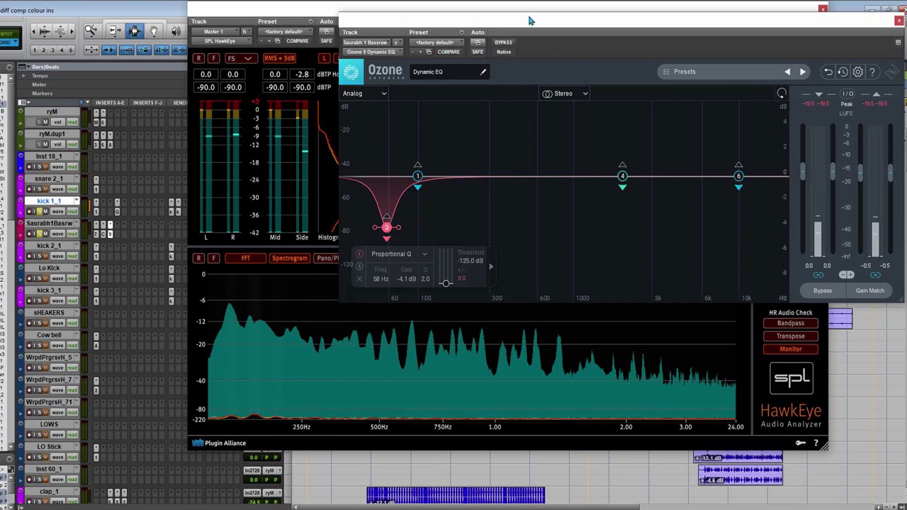
# Compare the soloed kick and bass with the Dynamic EQ bypassed and with it active again
pyautogui.click(505, 42)
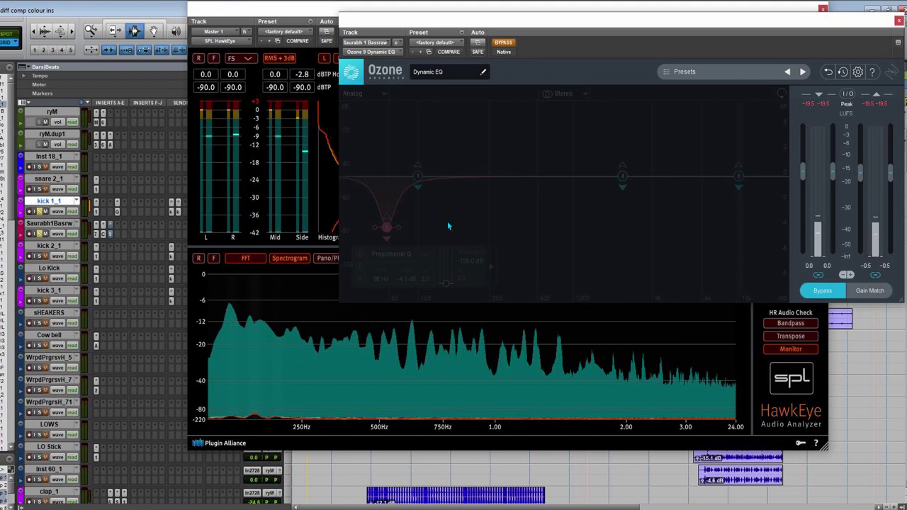
pyautogui.press('space')
pyautogui.click(504, 43)
pyautogui.press('space')
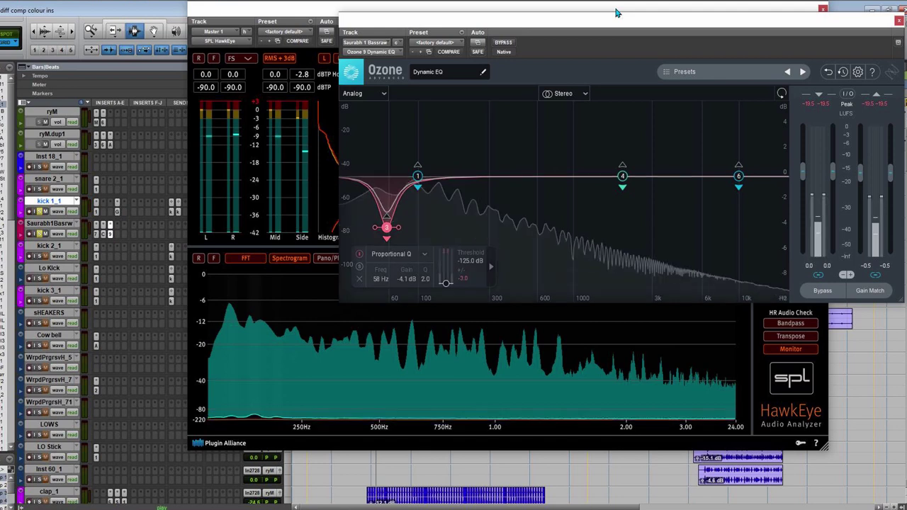